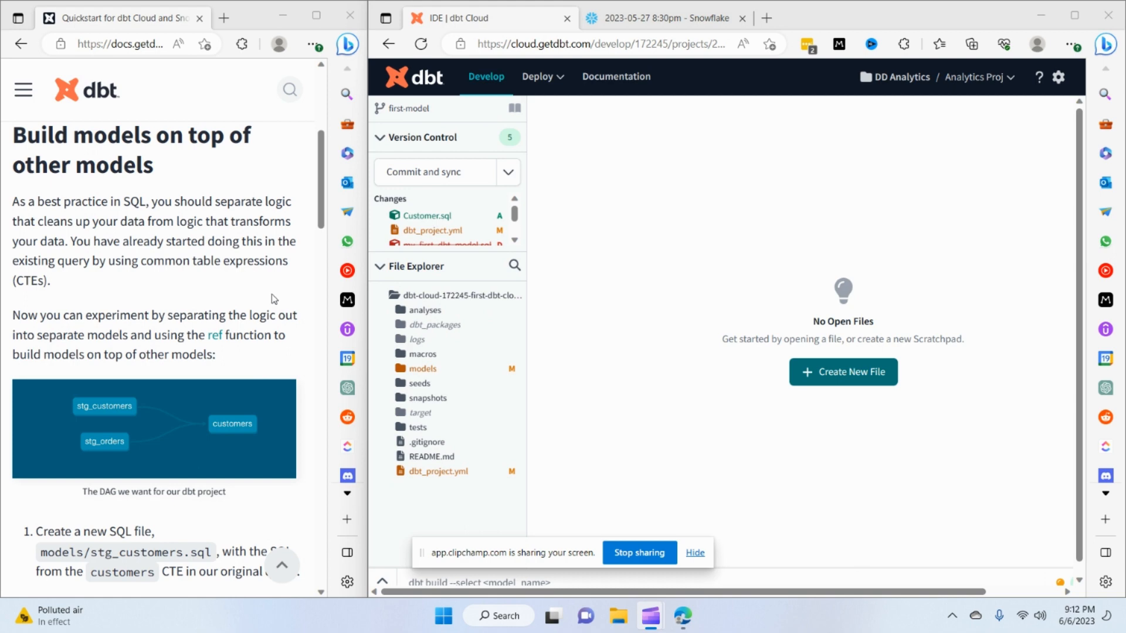
scroll(234, 327, "down", 1)
scroll(152, 342, "down", 2)
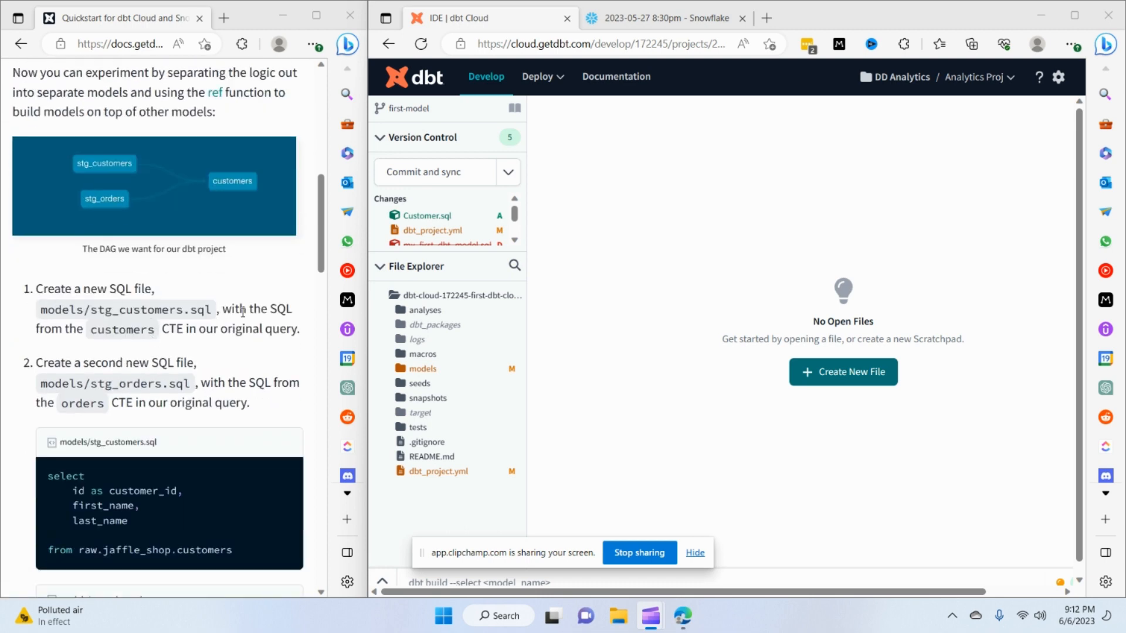
scroll(242, 312, "down", 1)
scroll(243, 313, "up", 1)
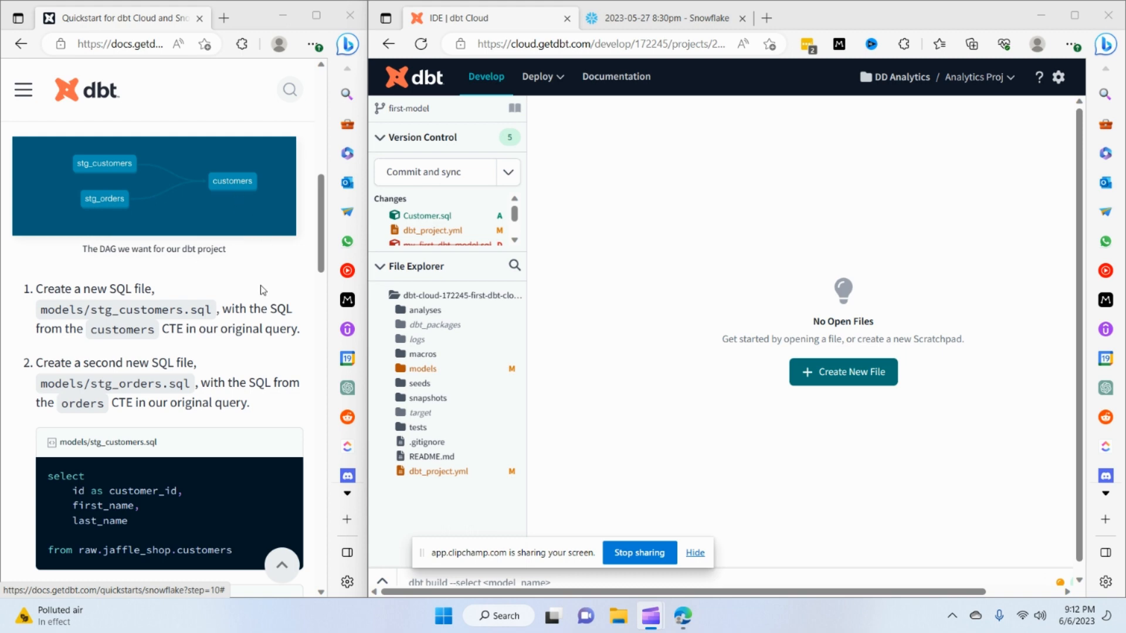
scroll(264, 347, "down", 1)
scroll(253, 335, "down", 1)
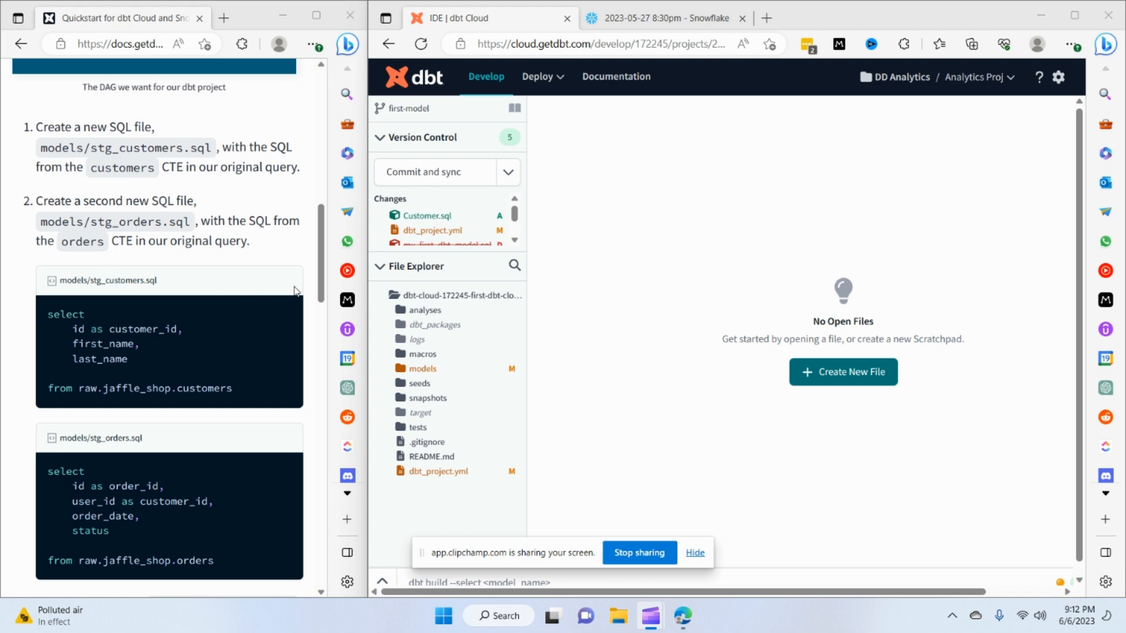
Start a new file holding the customers staging SQL copied from the guide and save it.
mouse_move(169, 350)
left_click(282, 319)
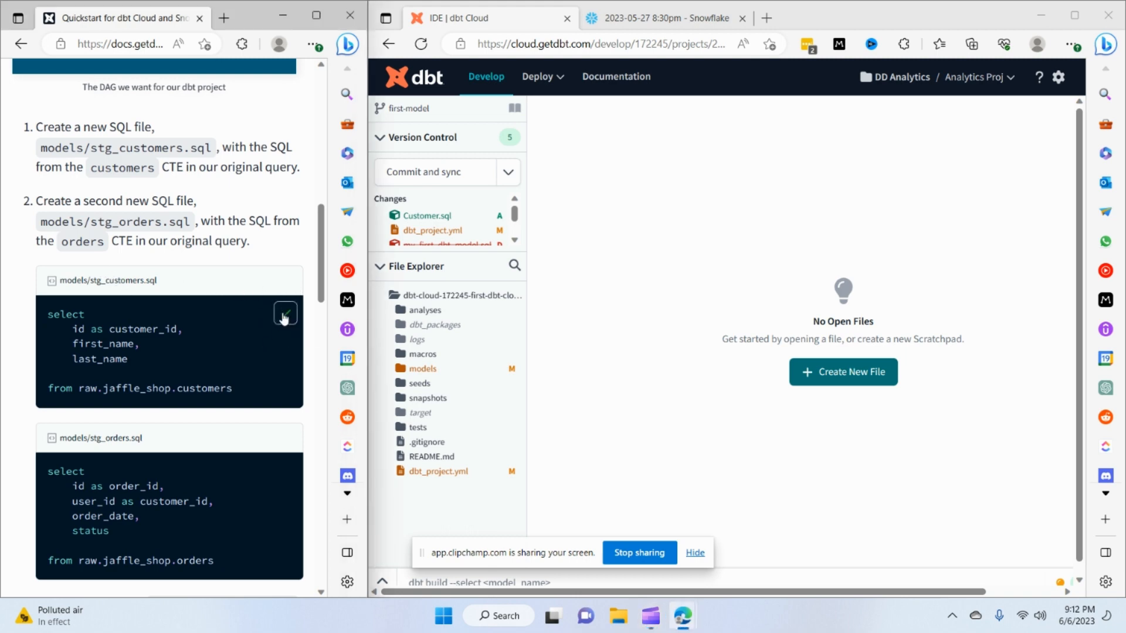
left_click(844, 372)
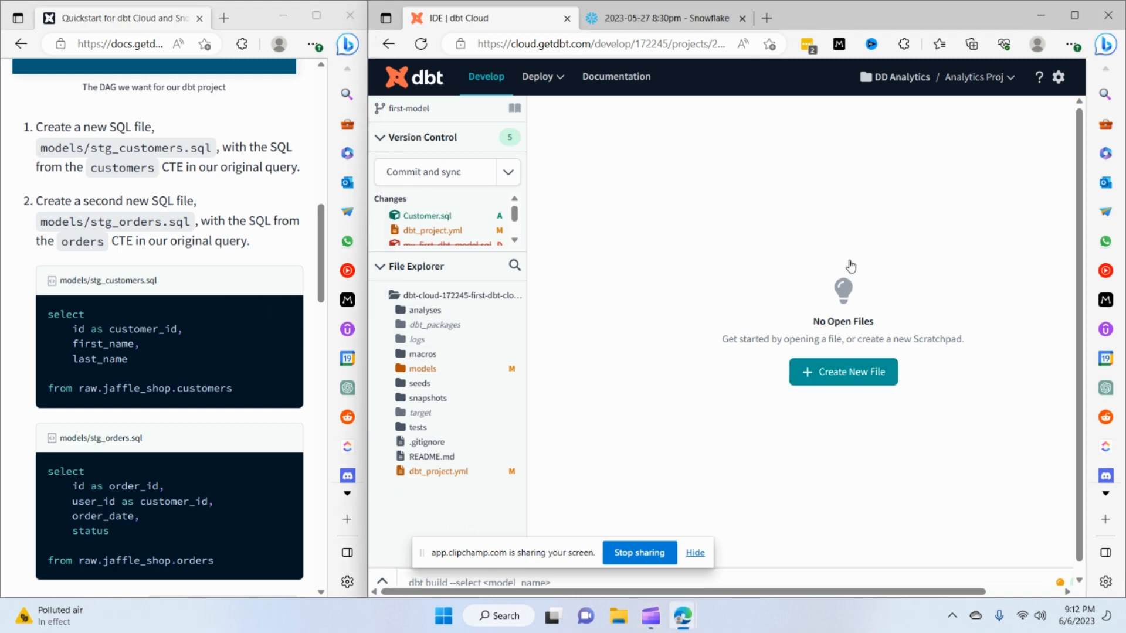
key("ctrl+v")
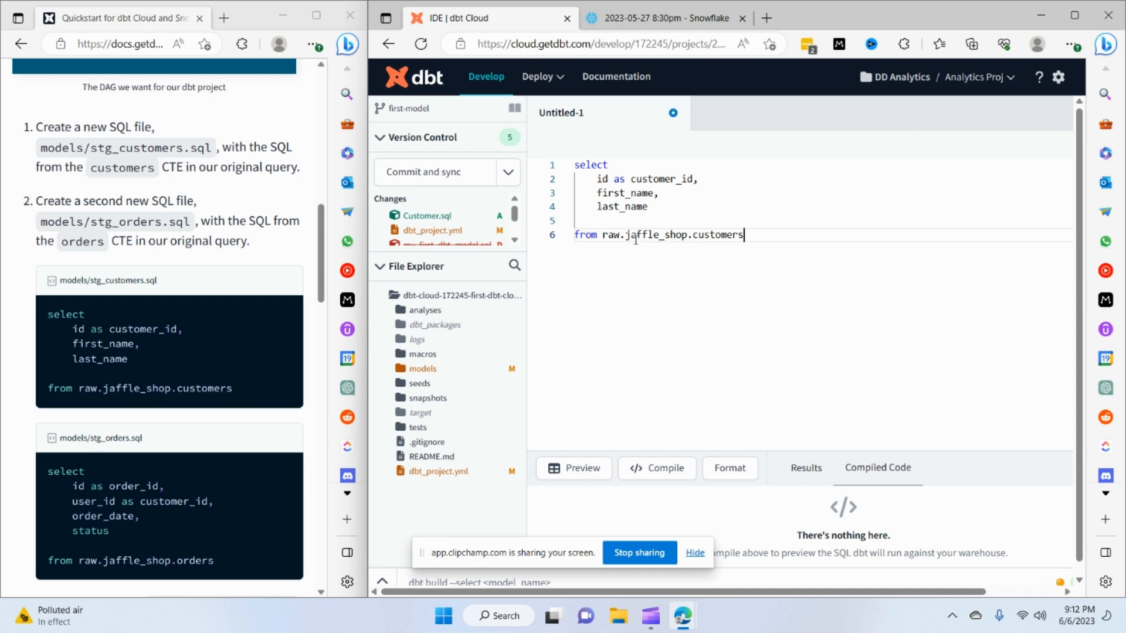
key("ctrl+s")
scroll(606, 343, "down", 1)
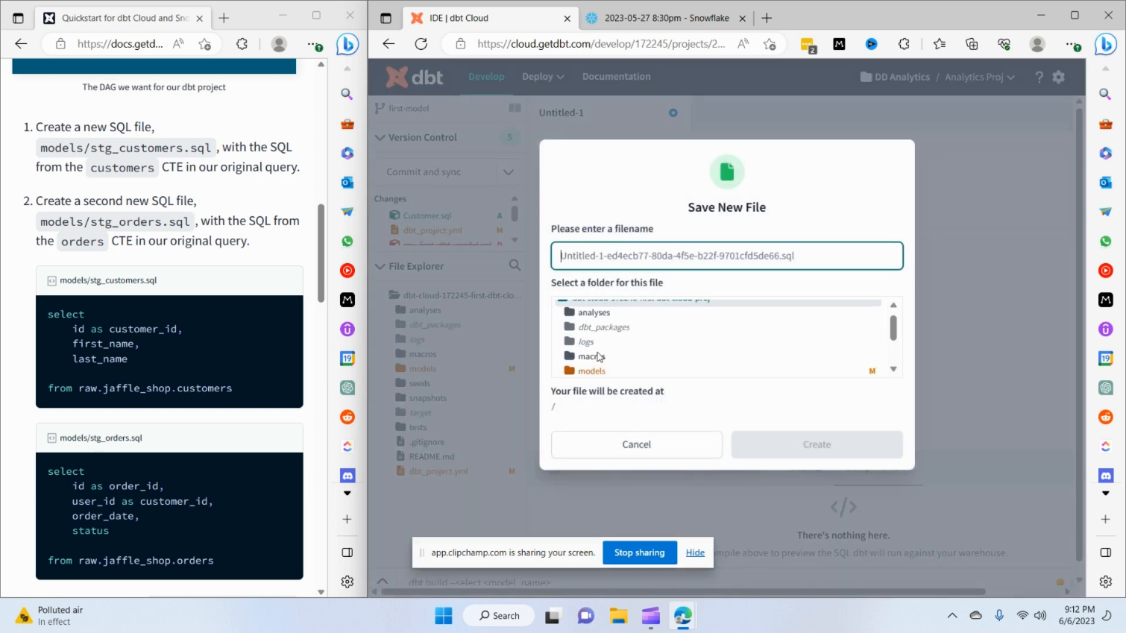
scroll(607, 343, "down", 1)
scroll(606, 343, "down", 1)
scroll(607, 343, "down", 1)
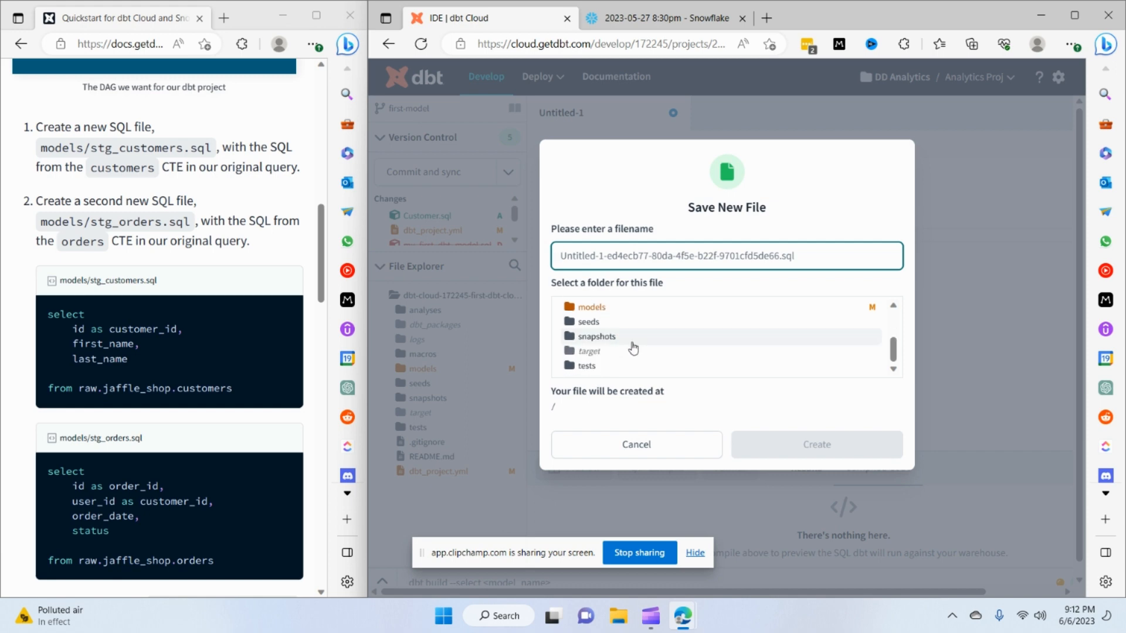
Create the file as stg_customers.sql in the models folder, then close it.
left_click(596, 306)
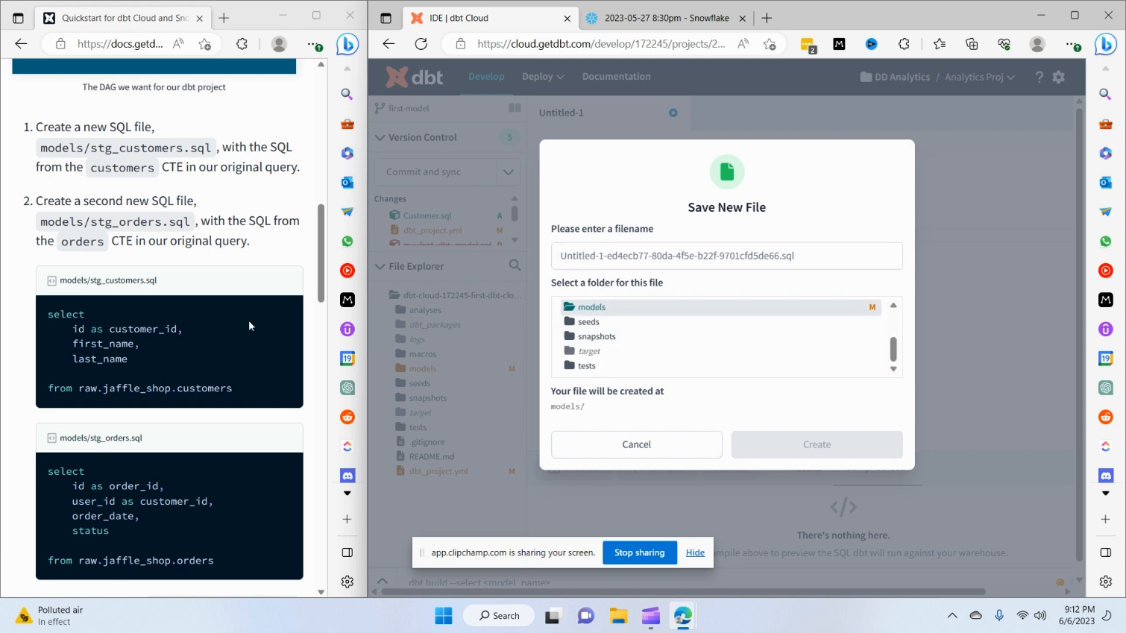
left_click_drag(158, 281, 89, 281)
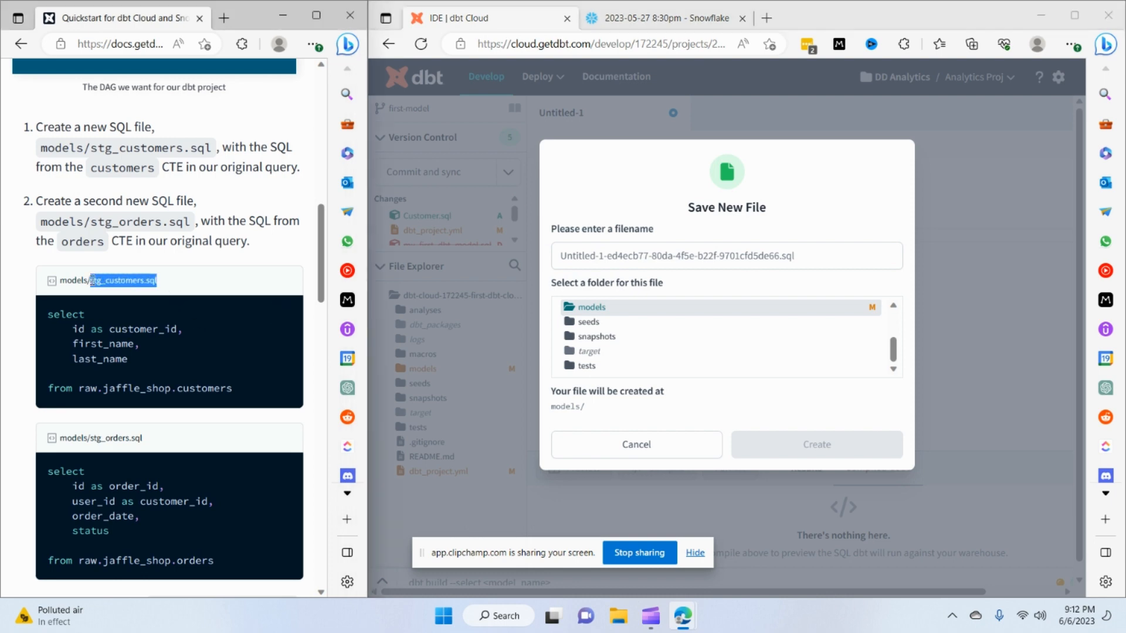
left_click(629, 263)
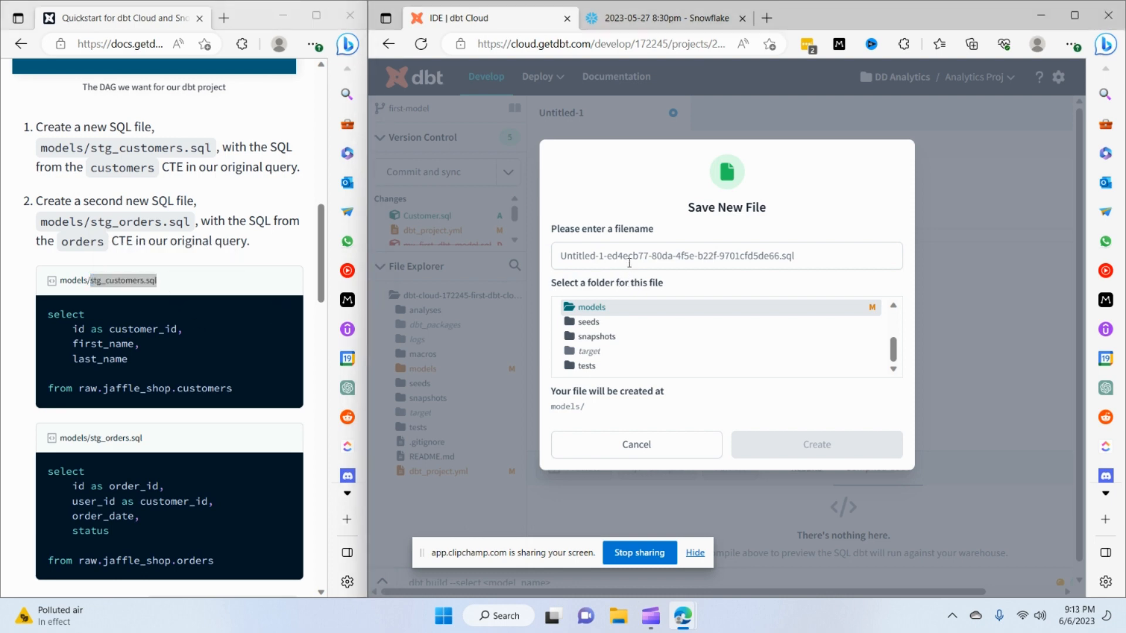
key("ctrl+v")
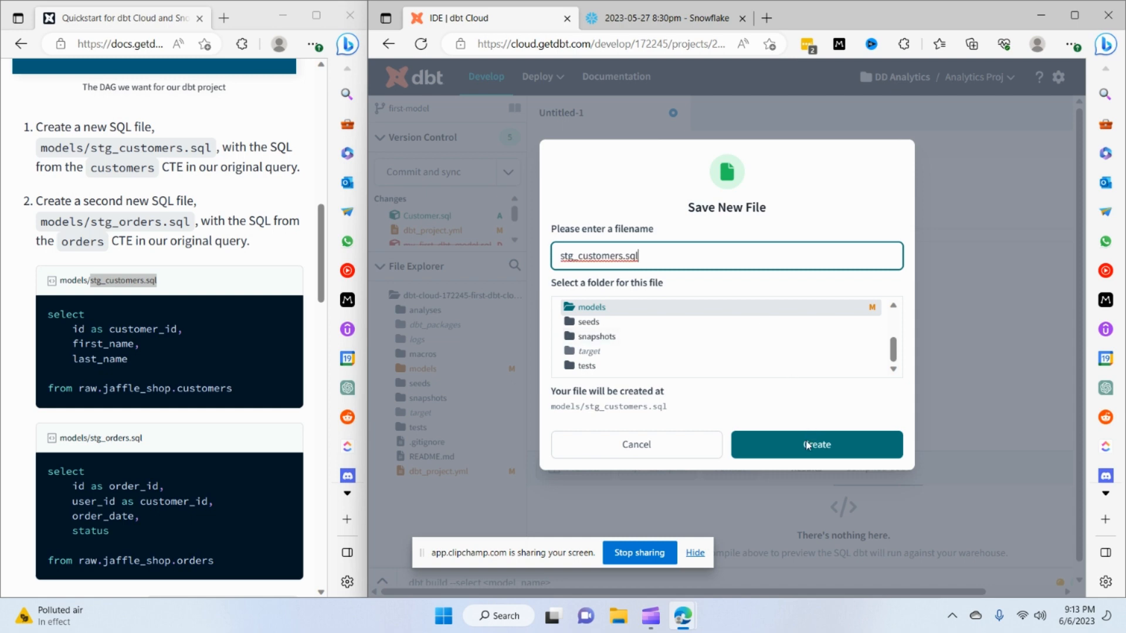
left_click(809, 446)
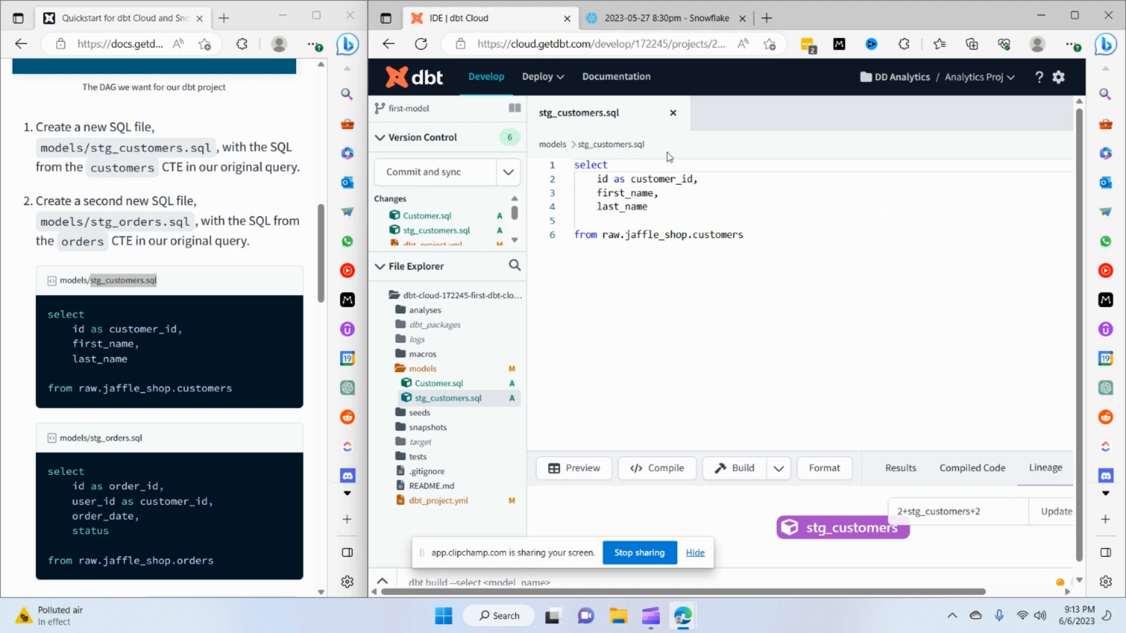
left_click(673, 112)
scroll(126, 378, "down", 1)
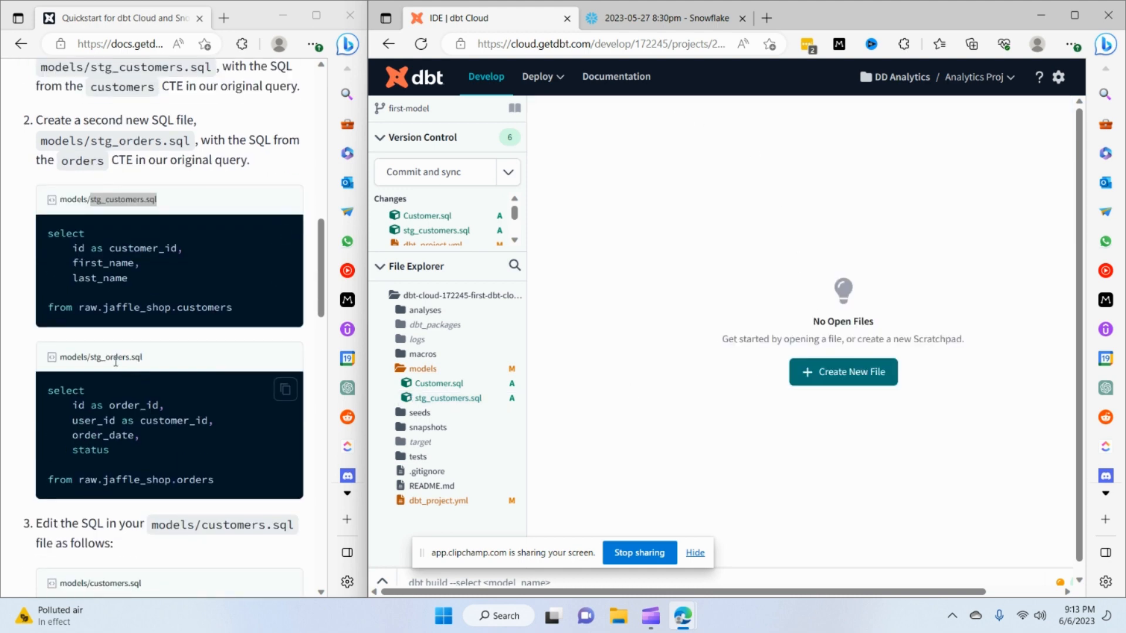
Start another new file holding the orders staging SQL from the guide and save it.
left_click(830, 383)
left_click(283, 388)
left_click(649, 306)
key("ctrl+v")
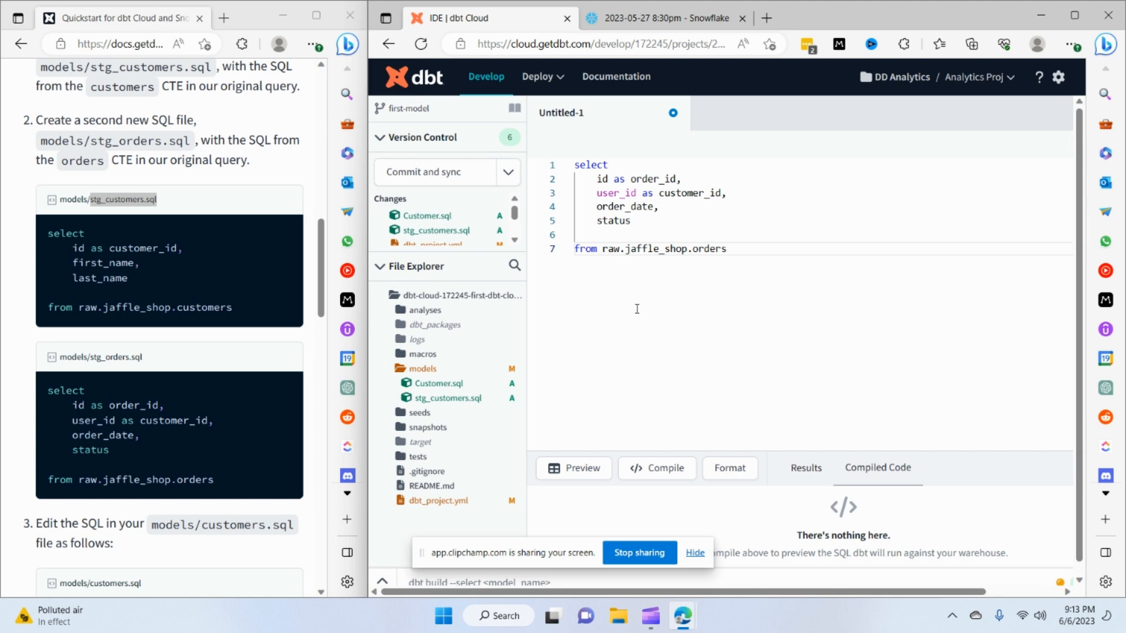
key("ctrl+s")
Create the file with the name stg_orders.sql copied from the guide.
left_click_drag(144, 357, 90, 358)
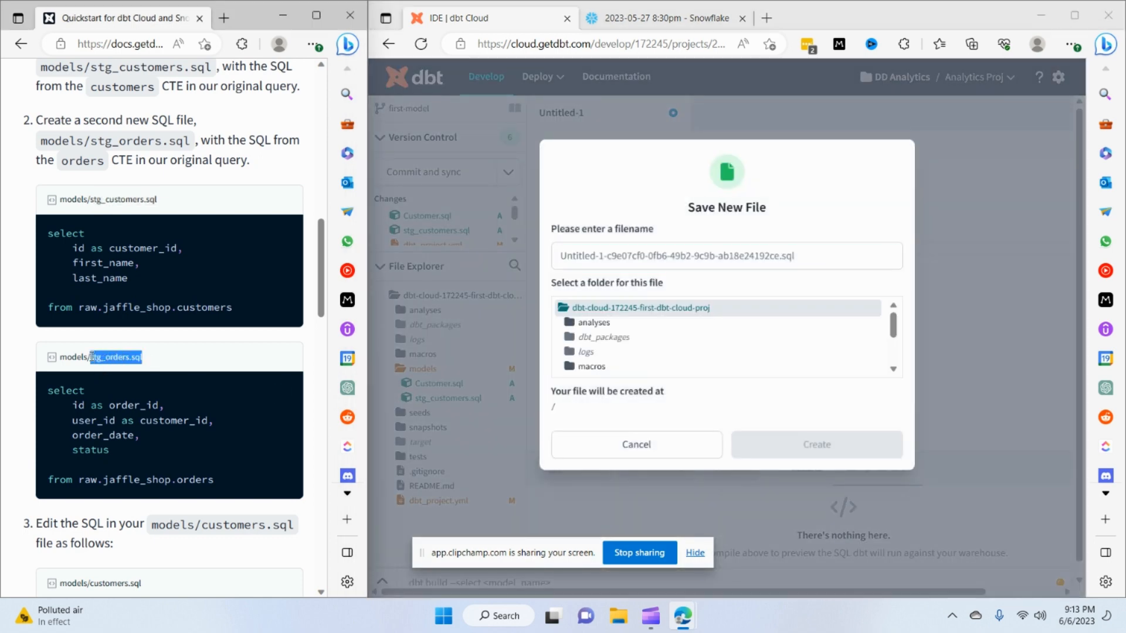
key("ctrl+c")
left_click(619, 256)
key("ctrl+v")
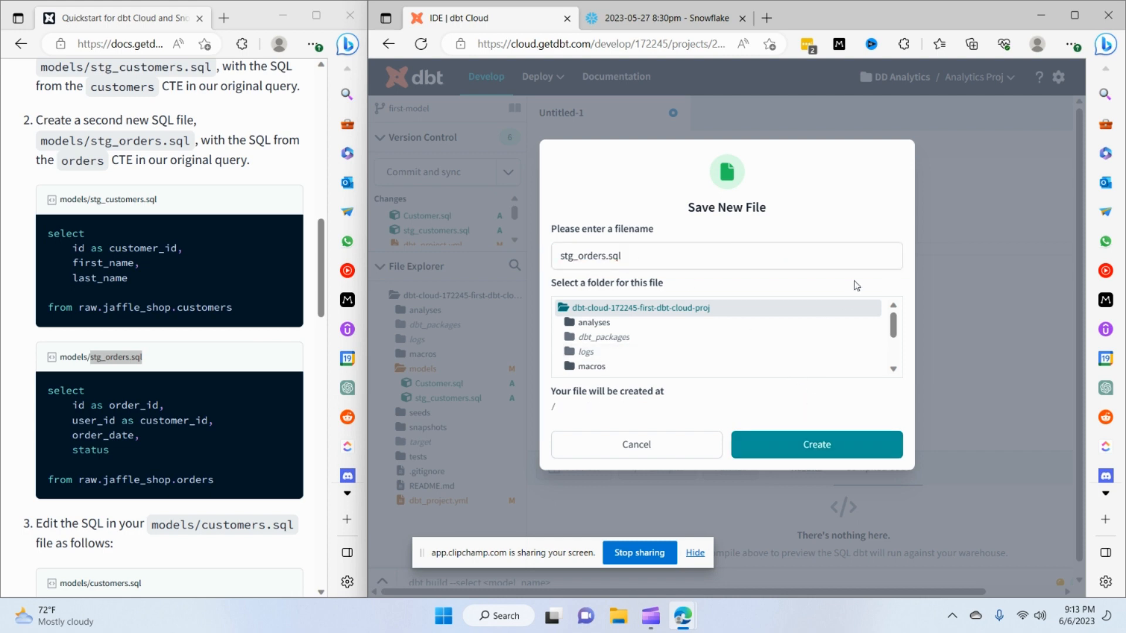
left_click(808, 449)
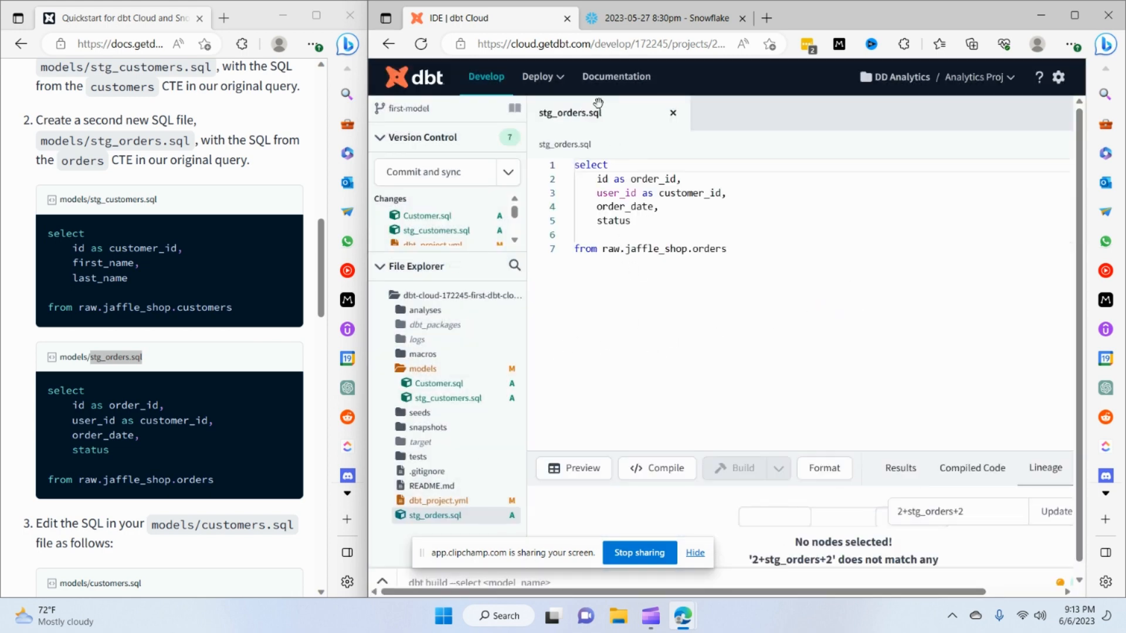
Move stg_orders.sql into the models folder in File Explorer and reopen stg_customers.sql.
left_click_drag(432, 523, 436, 373)
mouse_move(424, 369)
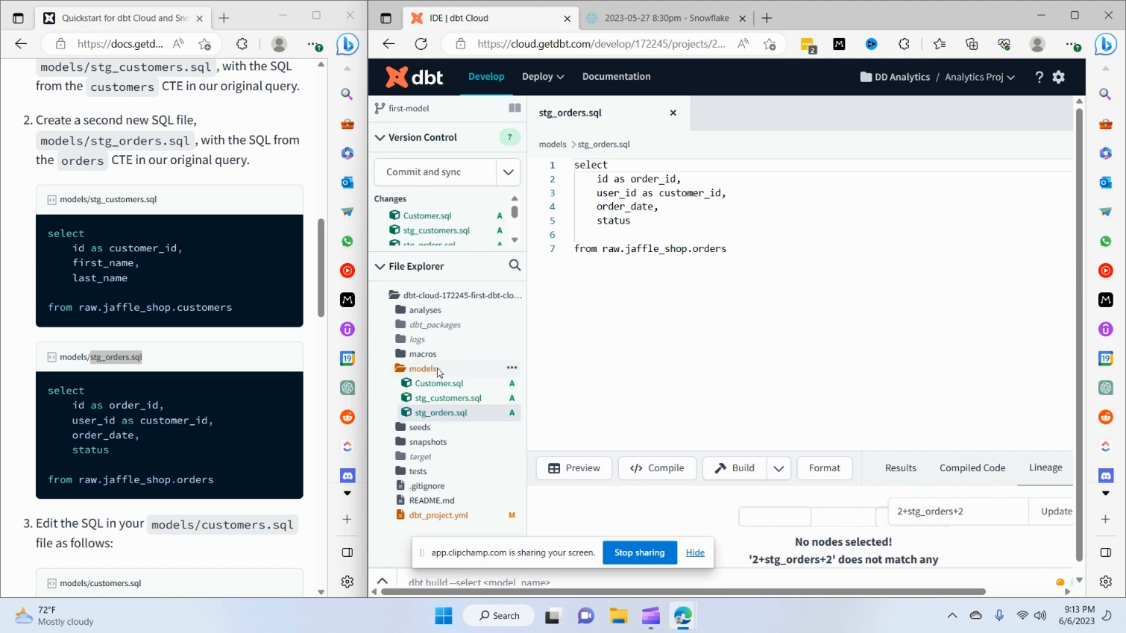
left_click(682, 355)
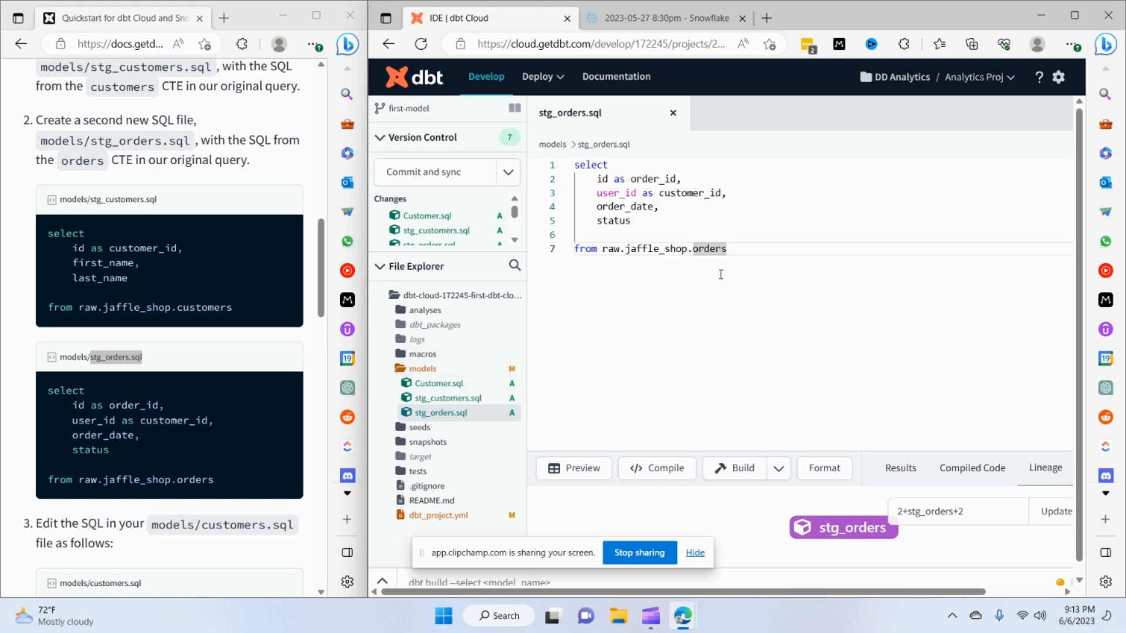
left_click(453, 399)
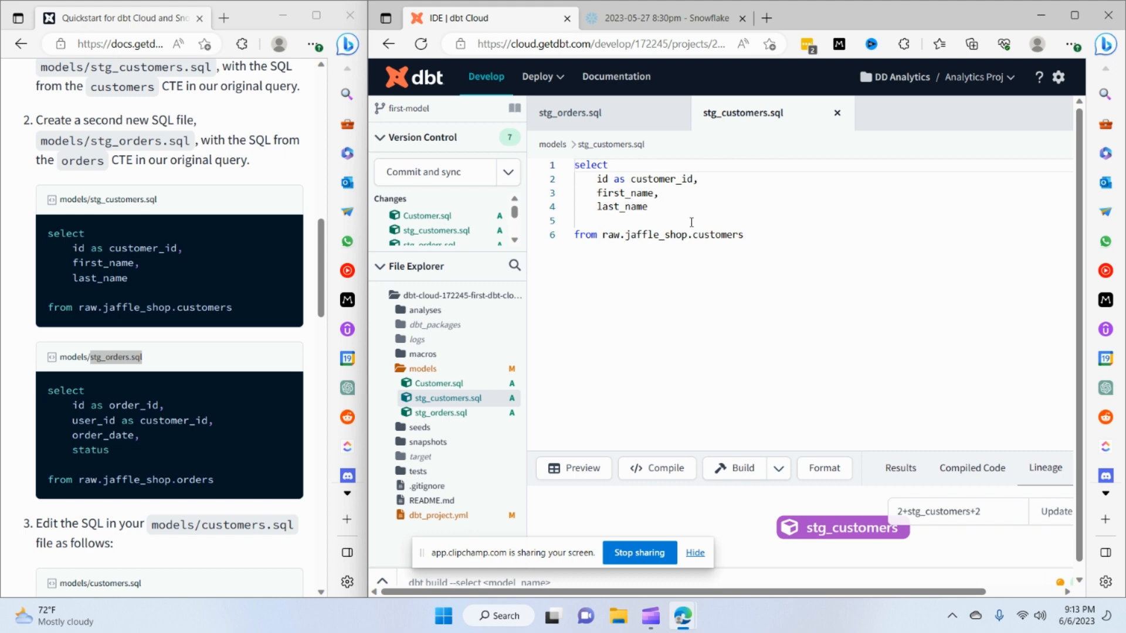
Review the raw.jaffle_shop.customers reference, then close stg_orders.sql and stg_customers.sql.
left_click_drag(602, 235, 755, 237)
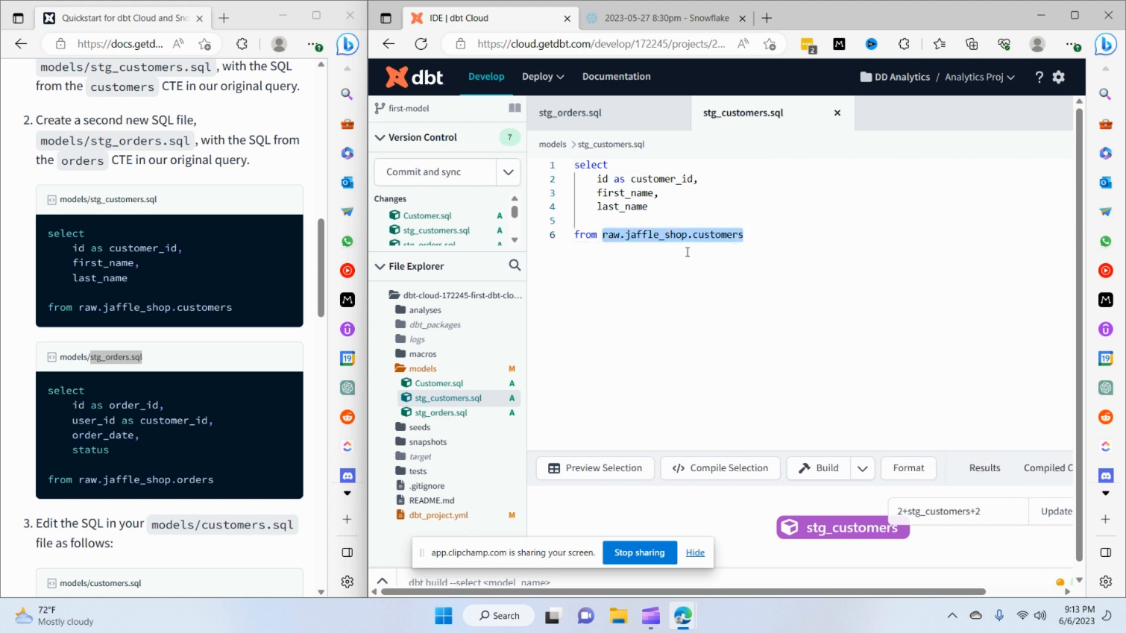
left_click(432, 413)
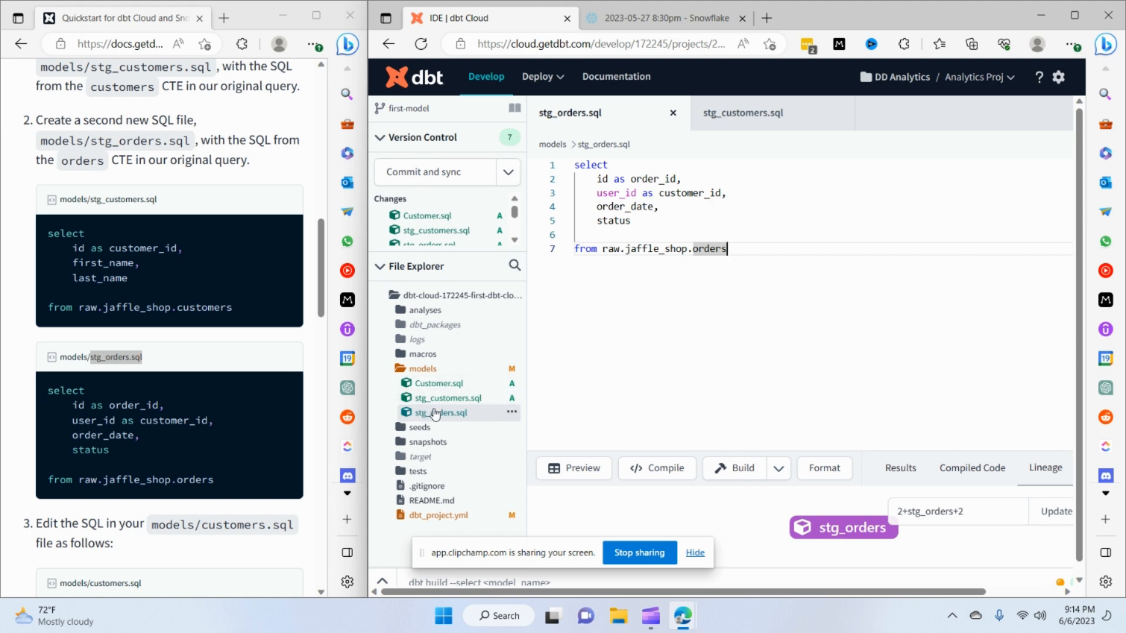
scroll(220, 366, "down", 2)
scroll(220, 365, "down", 1)
left_click(673, 112)
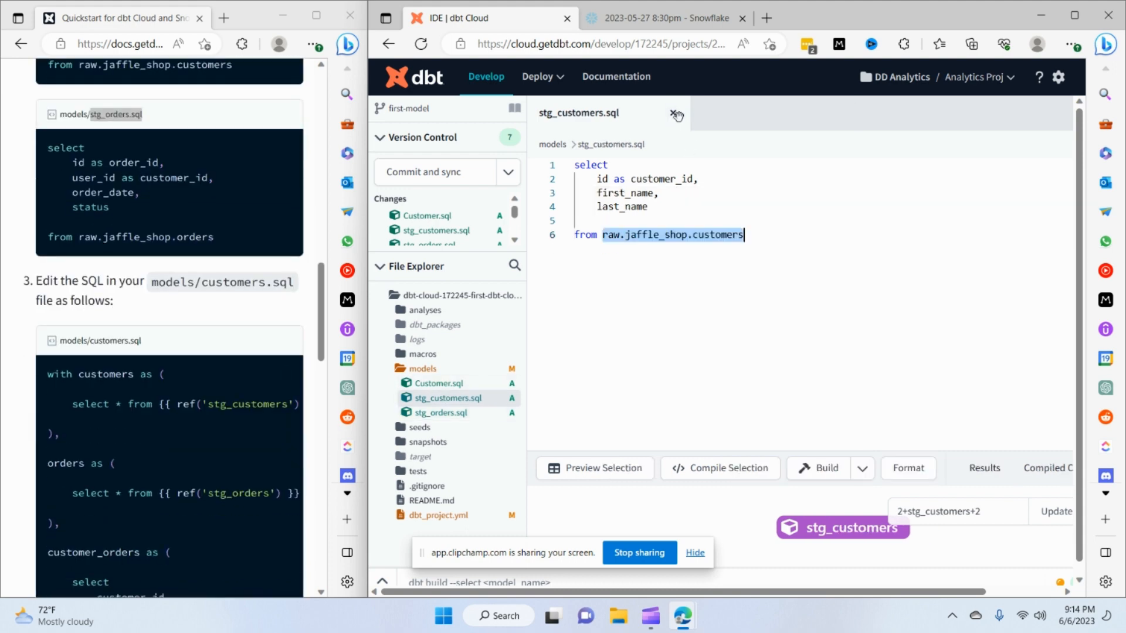
left_click(673, 112)
scroll(217, 385, "down", 1)
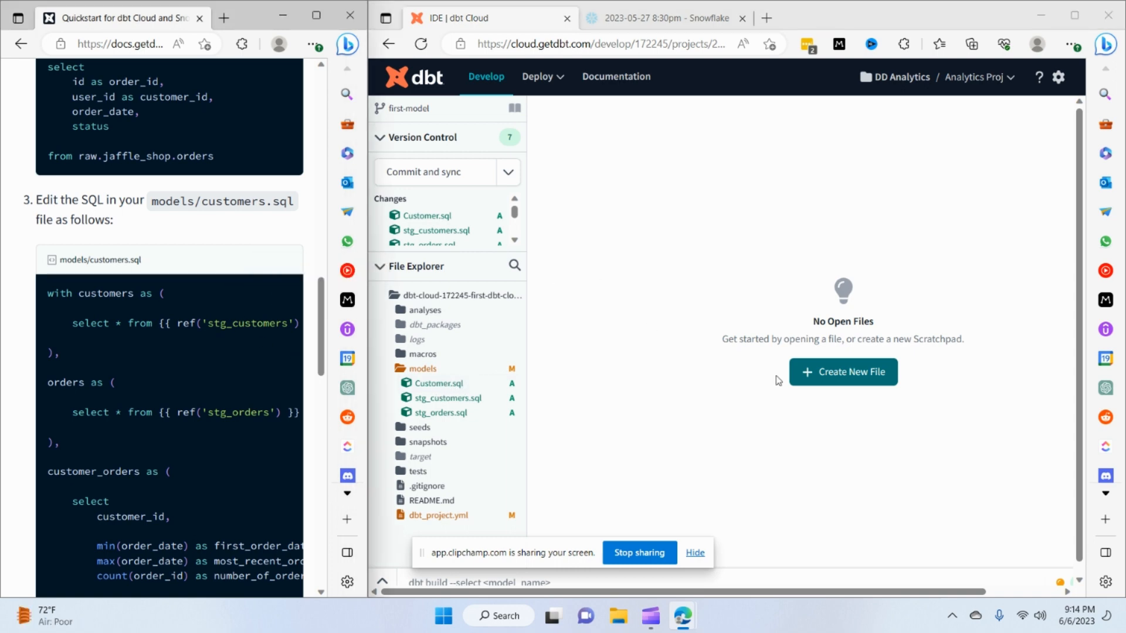
Start a new file holding the customers query built on the staging models and save it.
left_click(797, 373)
key("ctrl+v")
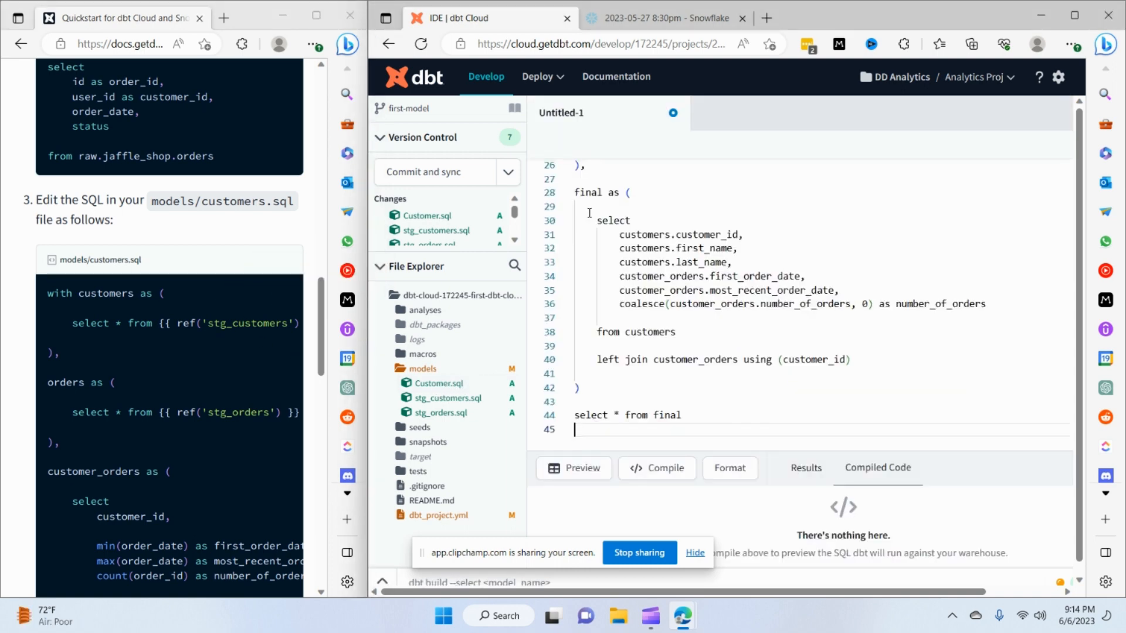
scroll(624, 232, "up", 5)
scroll(623, 231, "up", 3)
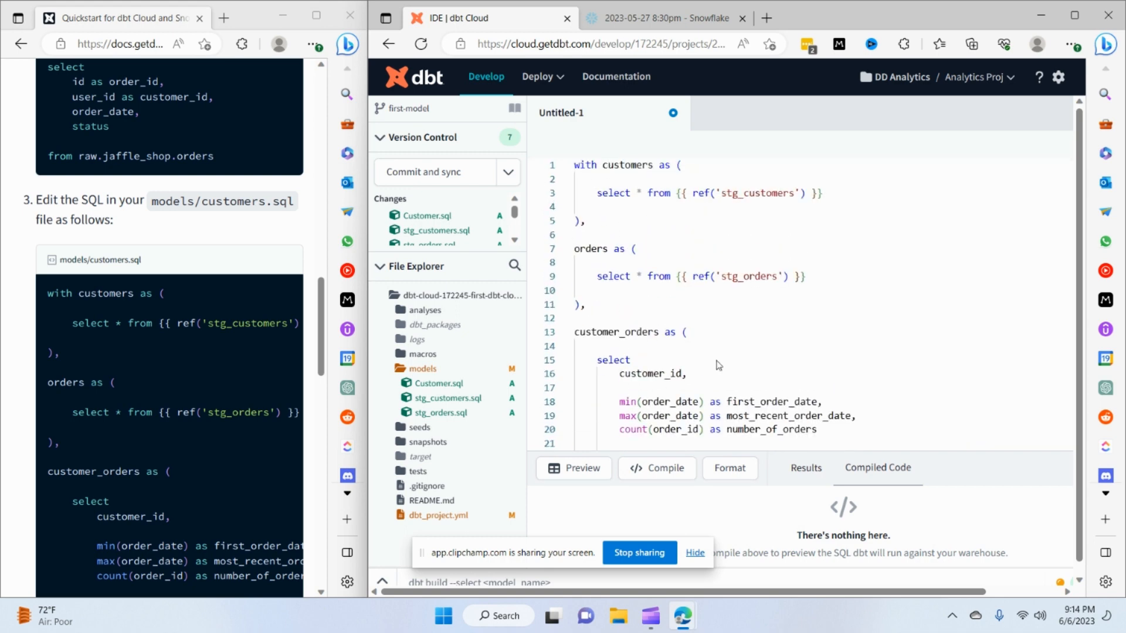
key("ctrl+s")
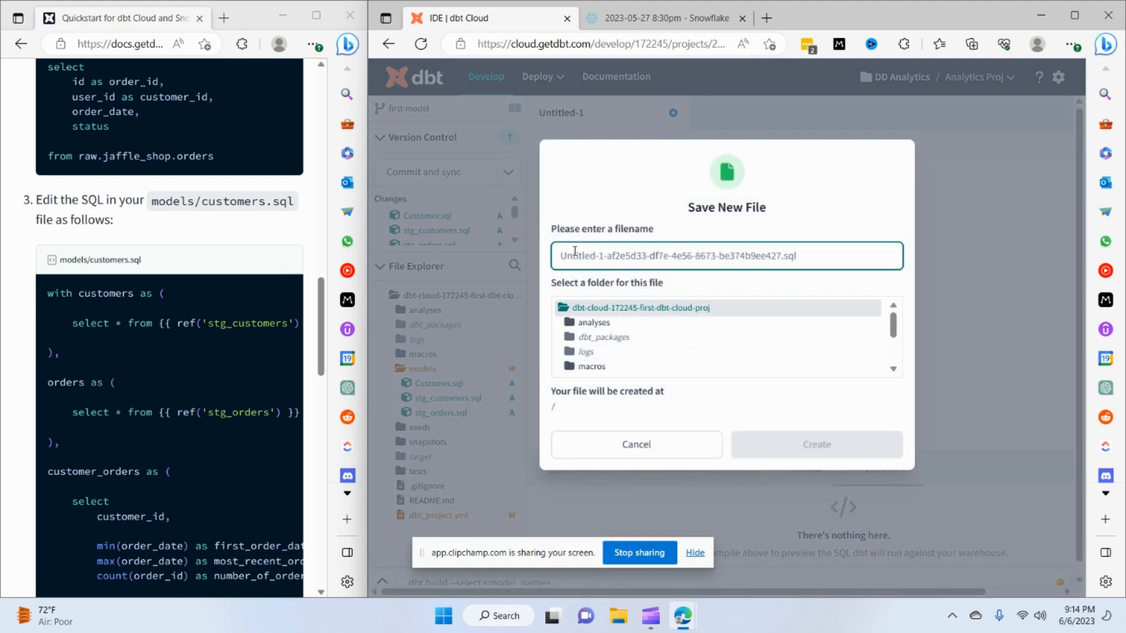
Create the file as customers.sql inside the models folder, using the name copied from the tutorial.
mouse_move(118, 260)
left_mouse_down()
mouse_move(147, 271)
mouse_move(87, 260)
left_mouse_up()
key("ctrl+c")
left_click(587, 257)
key("ctrl+a")
key("ctrl+v")
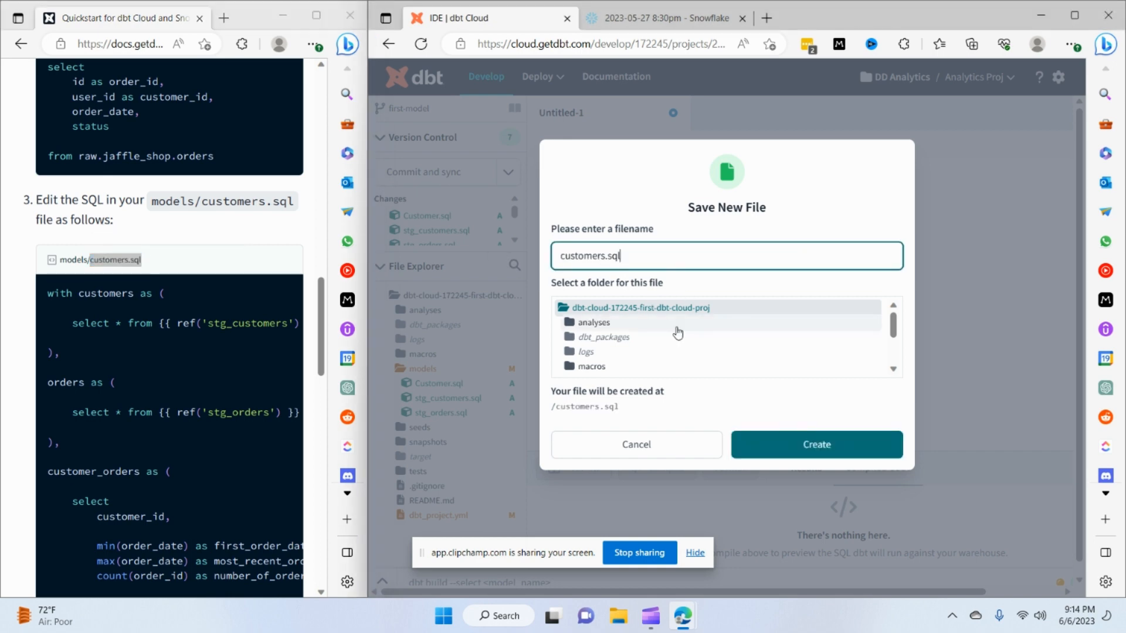
scroll(659, 327, "down", 1)
left_click(612, 358)
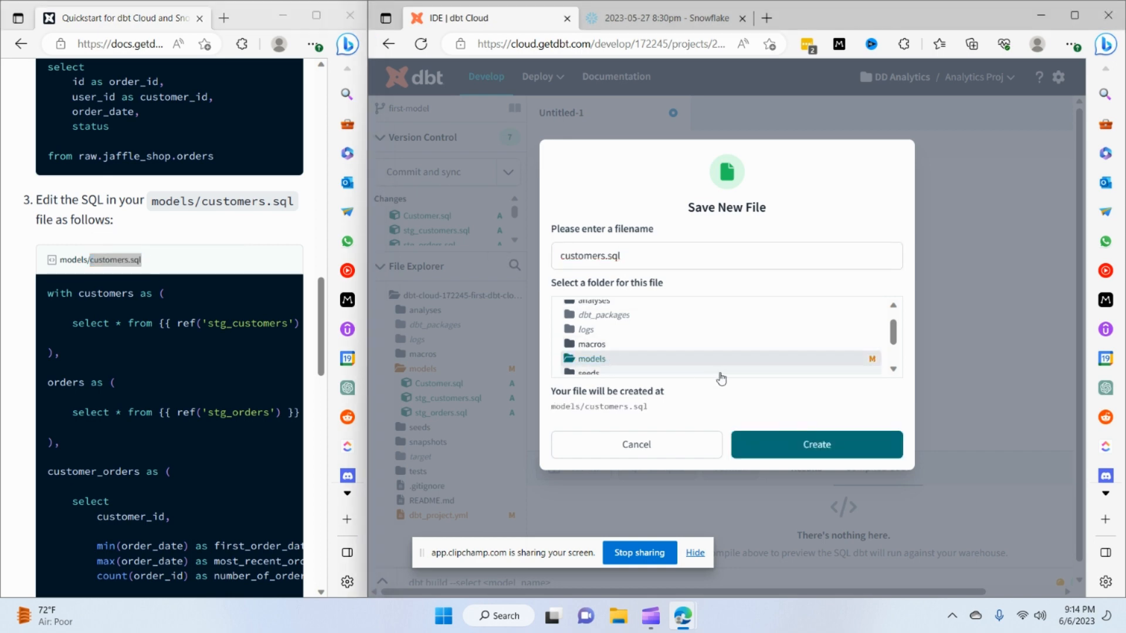
left_click(808, 447)
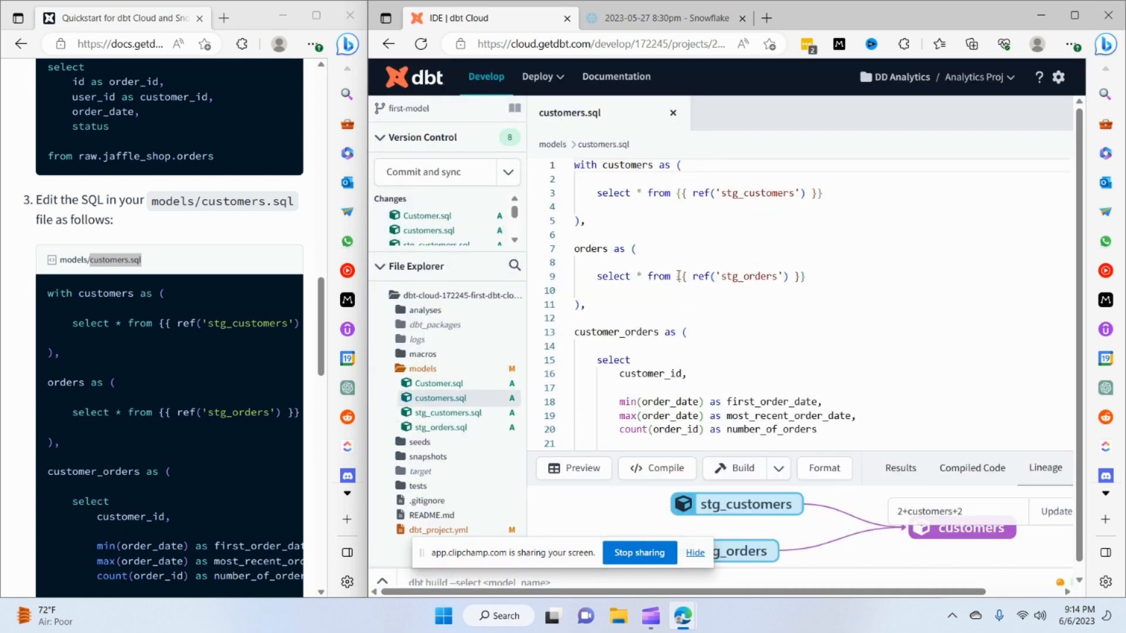
left_click_drag(605, 232, 571, 173)
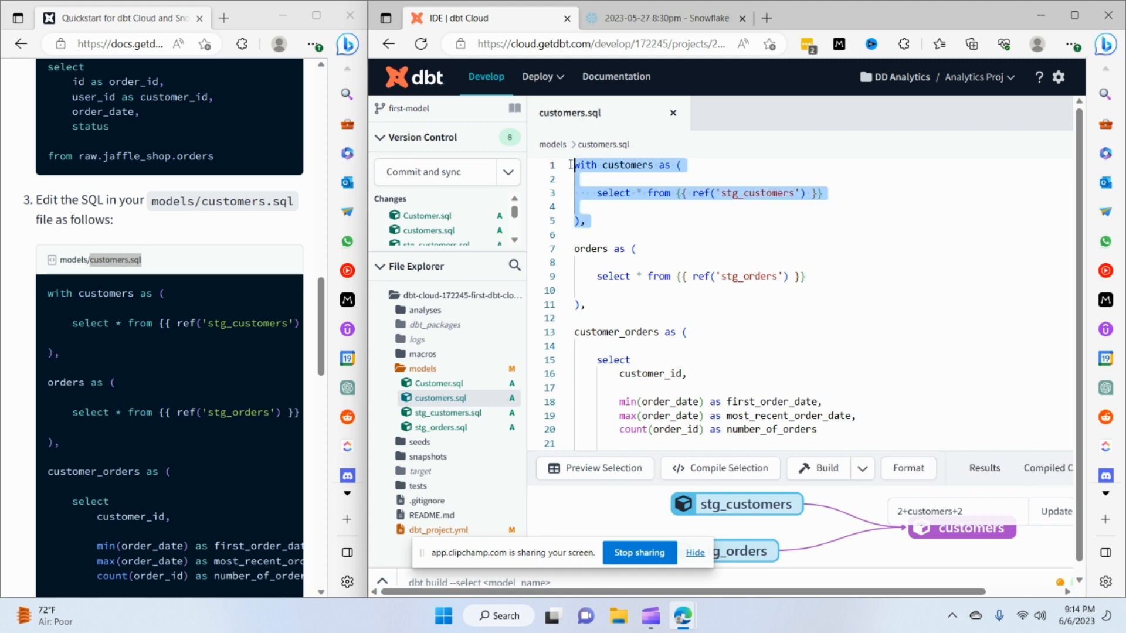
scroll(581, 220, "down", 2)
scroll(580, 220, "up", 2)
left_click(593, 303)
left_click_drag(598, 294, 549, 163)
left_click(581, 206)
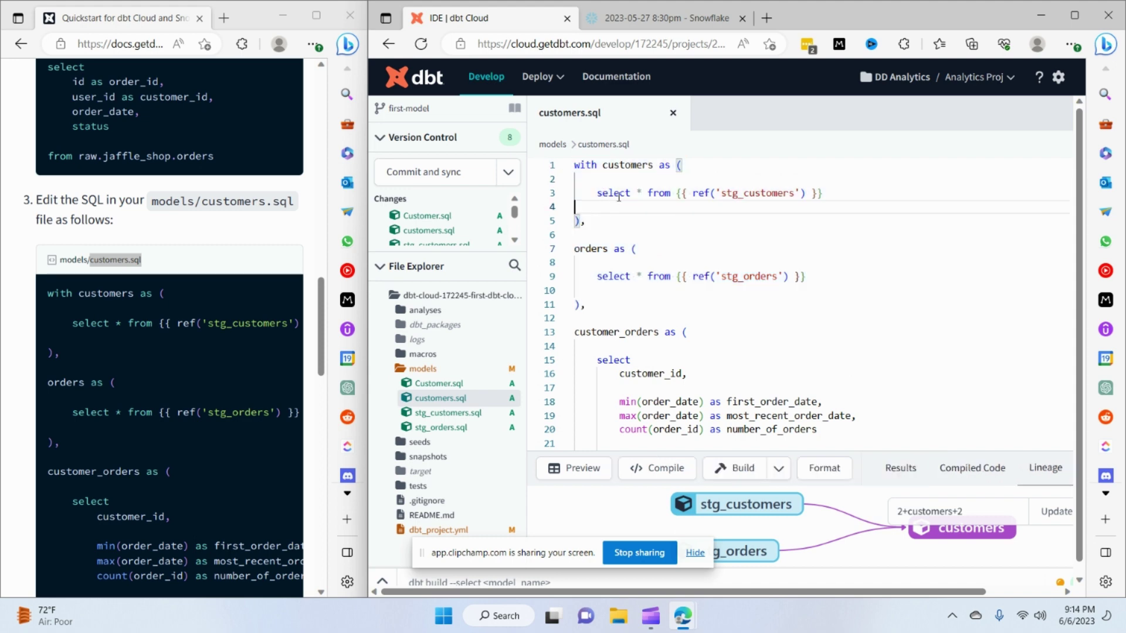
double_click(701, 193)
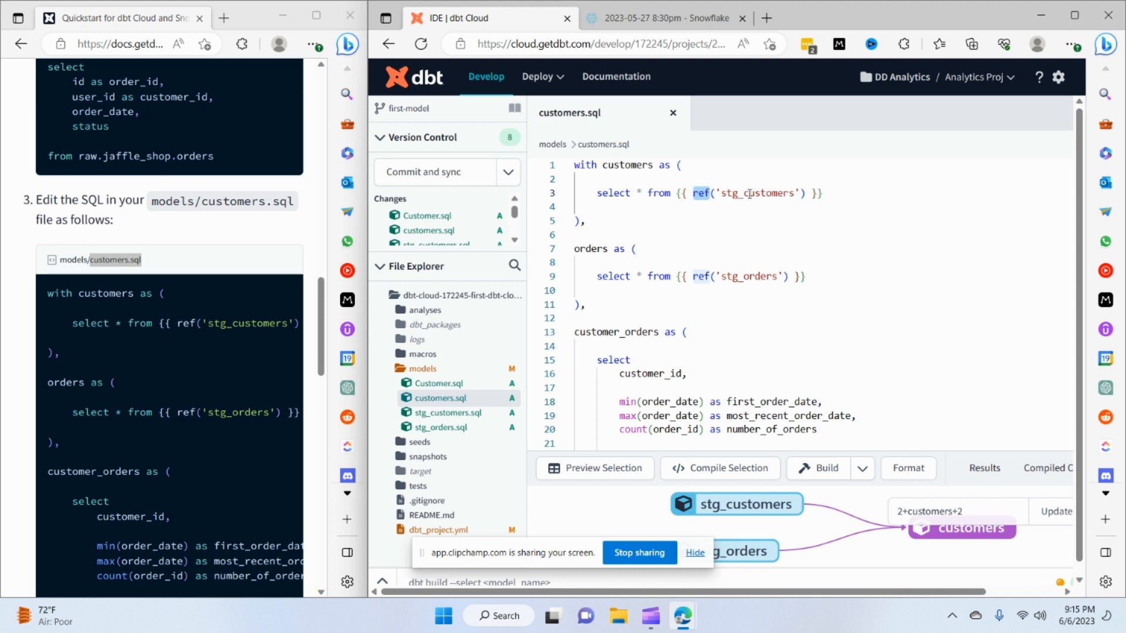
left_click_drag(677, 194, 852, 194)
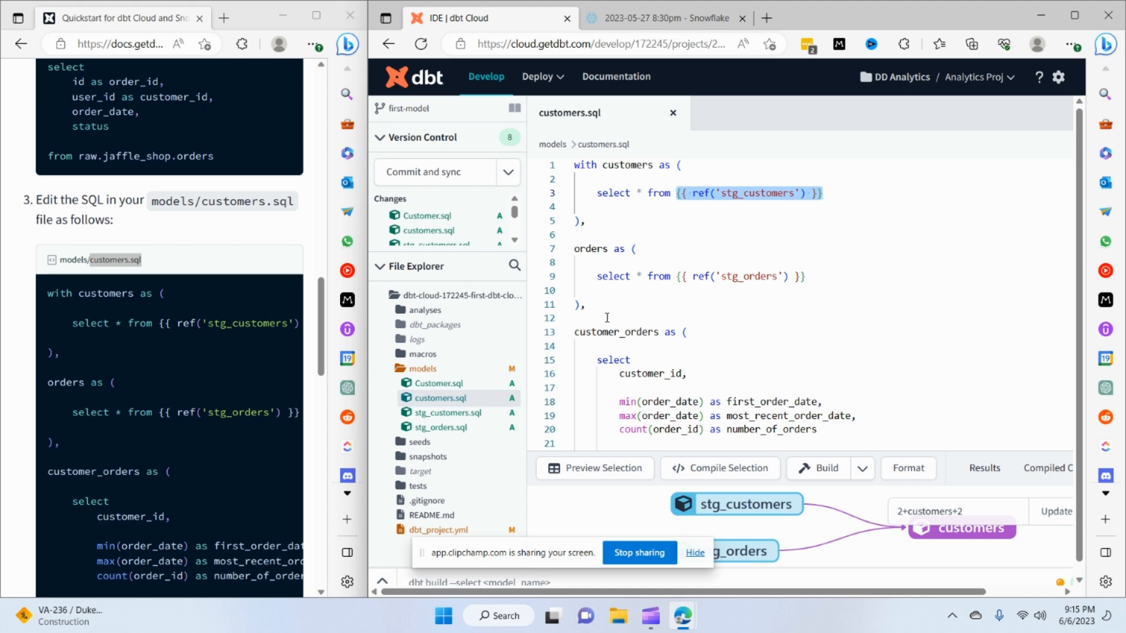
left_click_drag(598, 308, 545, 177)
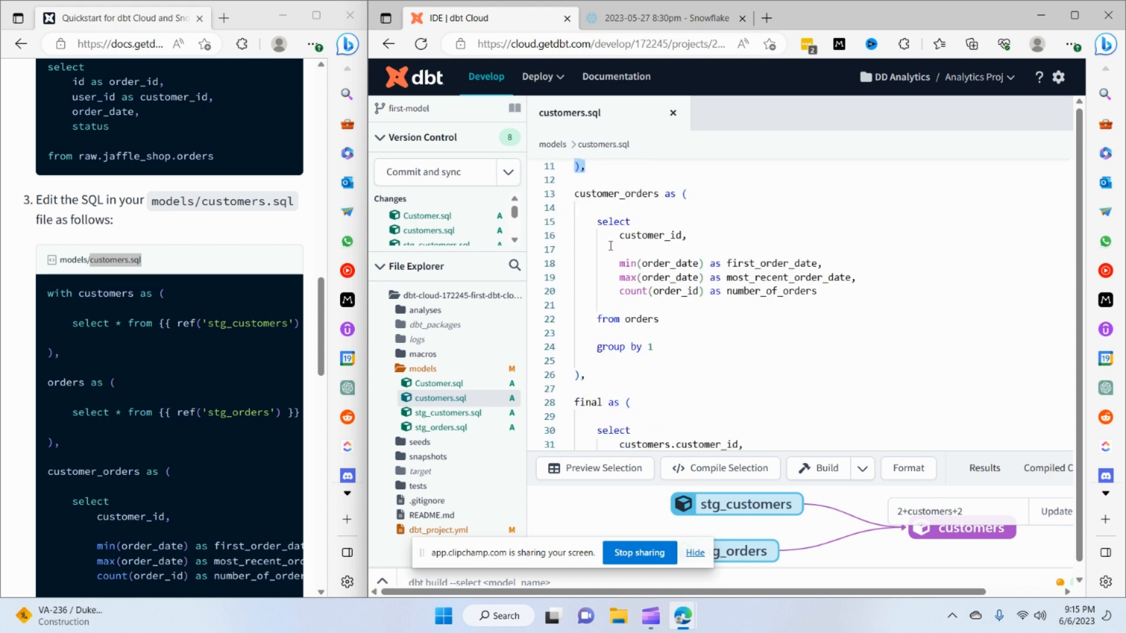
scroll(611, 324, "down", 2)
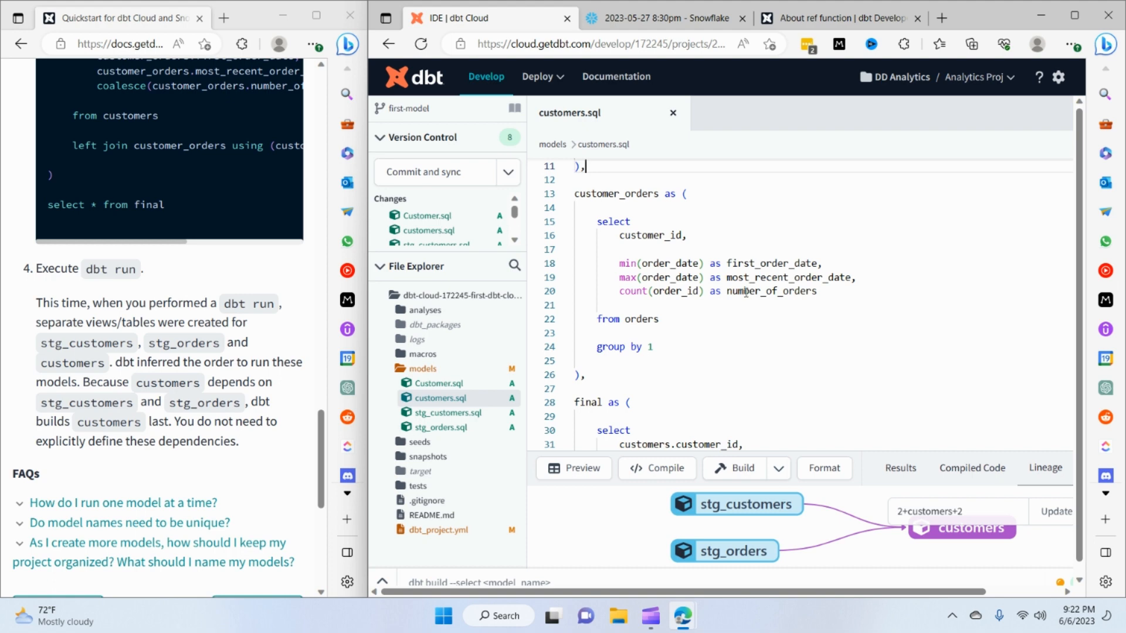
scroll(746, 293, "down", 1)
scroll(708, 282, "down", 2)
scroll(671, 274, "down", 1)
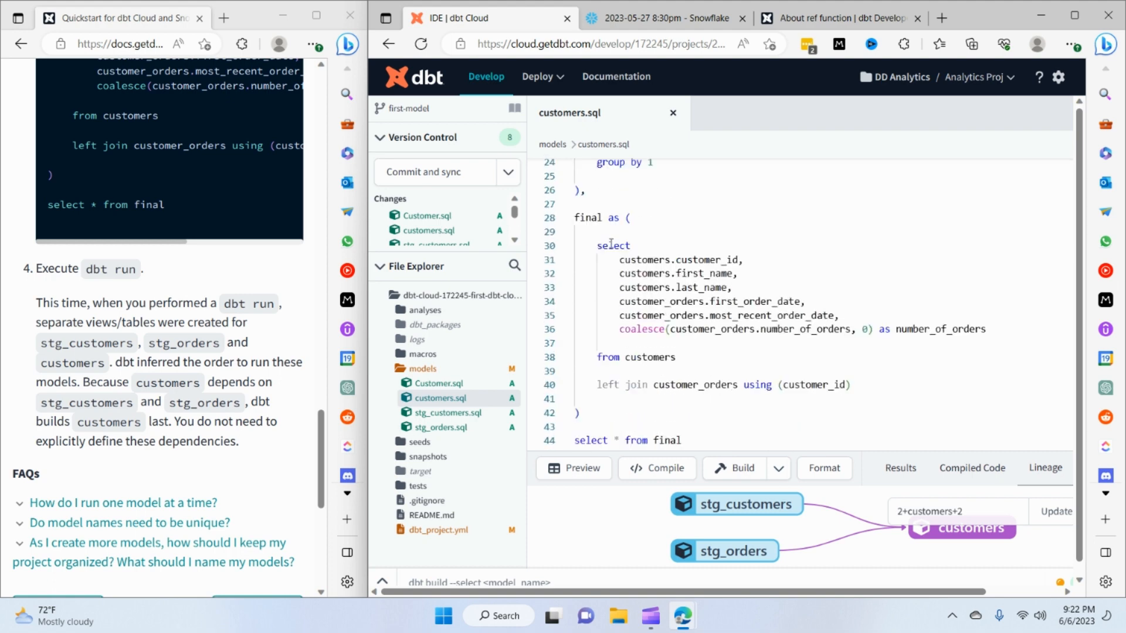
scroll(612, 245, "down", 1)
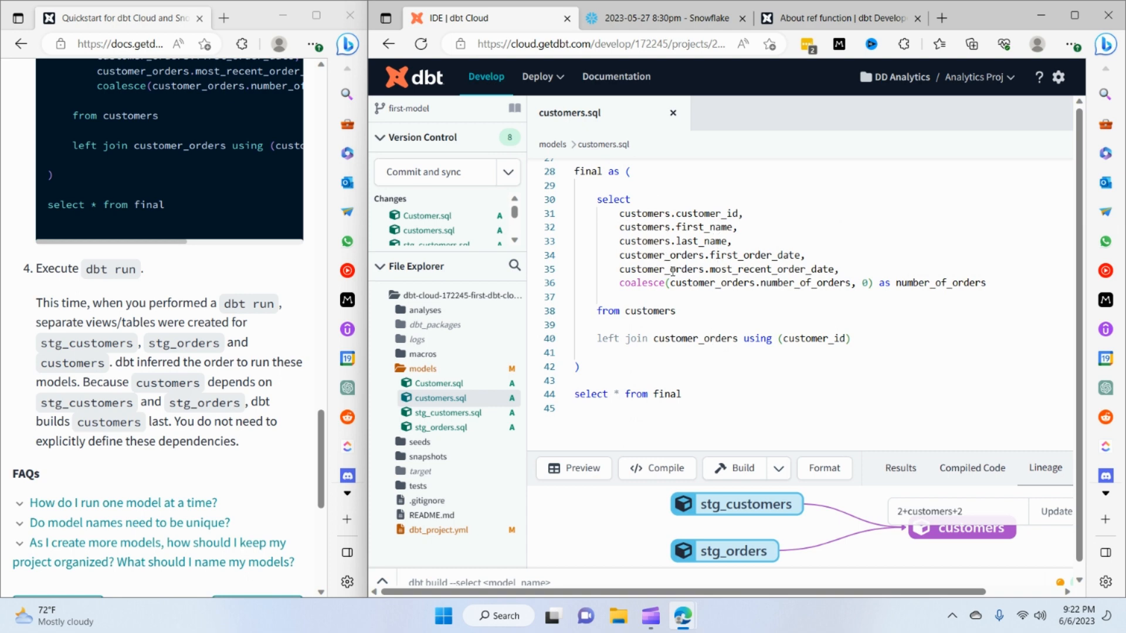
scroll(674, 272, "up", 3)
scroll(673, 272, "up", 5)
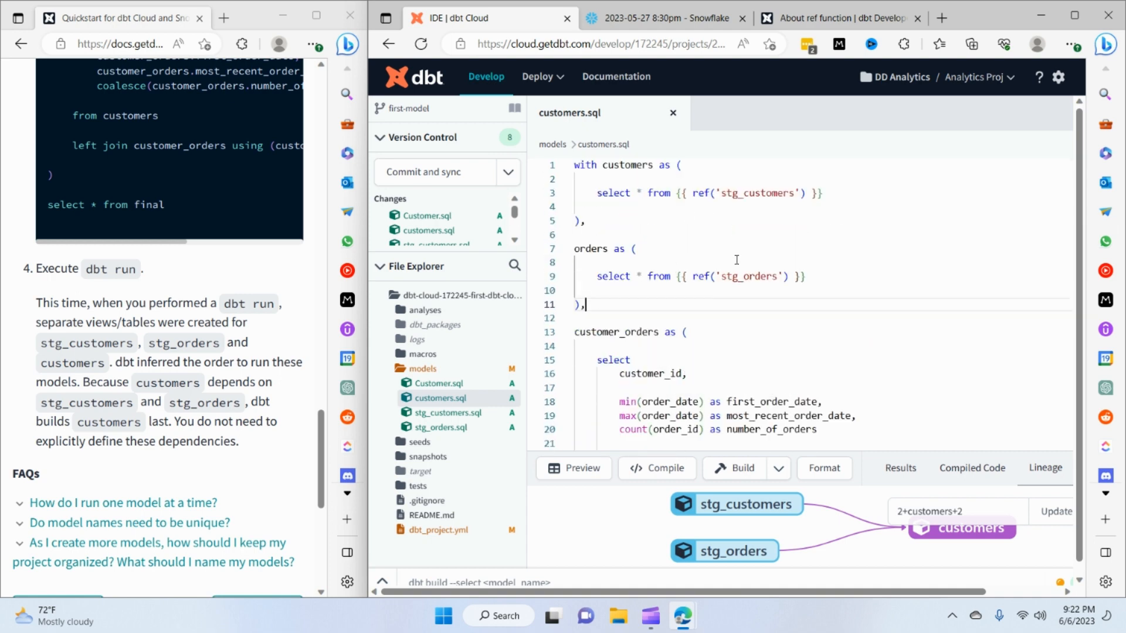
scroll(713, 288, "down", 3)
scroll(713, 288, "down", 4)
scroll(713, 288, "down", 2)
scroll(703, 291, "down", 2)
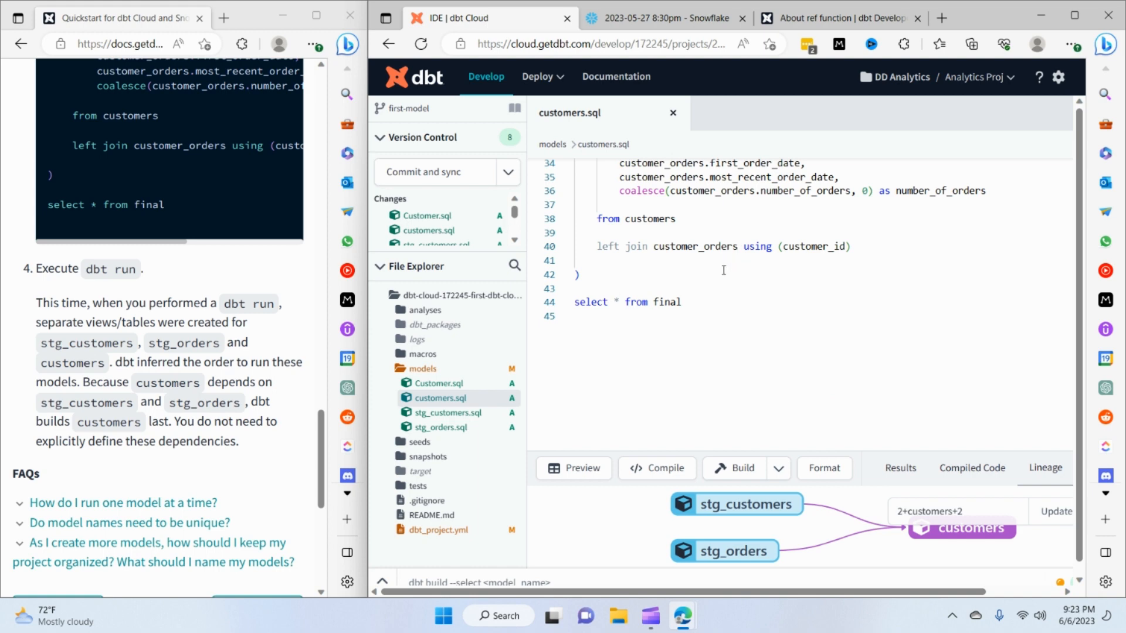
Drag the bottom splitter upward so the staging-to-customers lineage graph shows in full.
left_click_drag(762, 449, 743, 300)
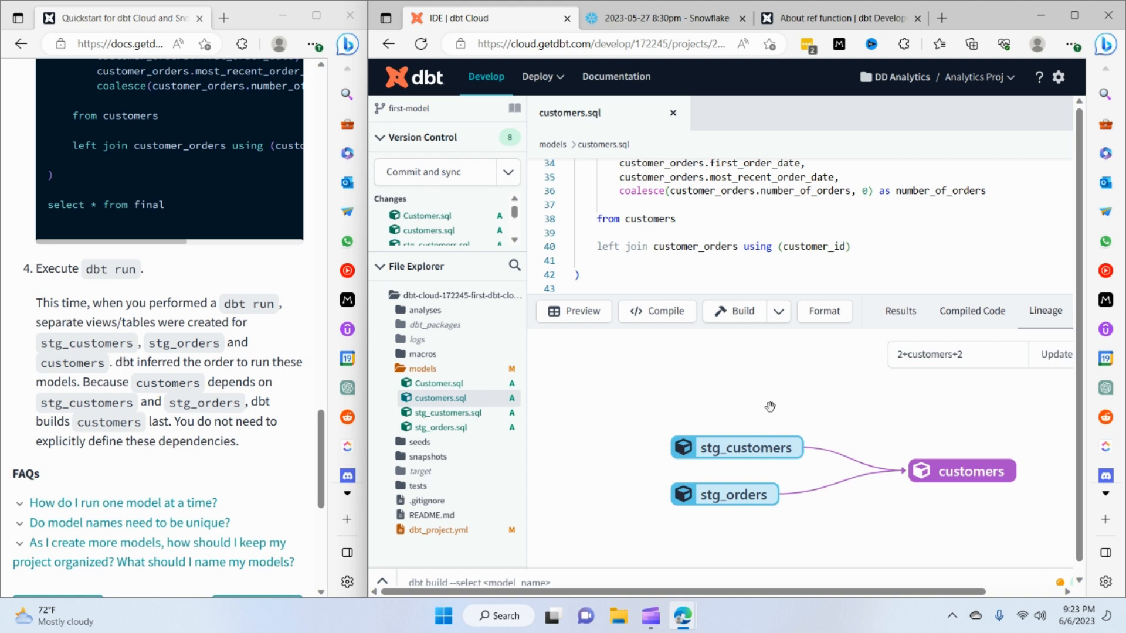
Enter dbt run in the command bar and launch it for the whole project.
left_click(546, 581)
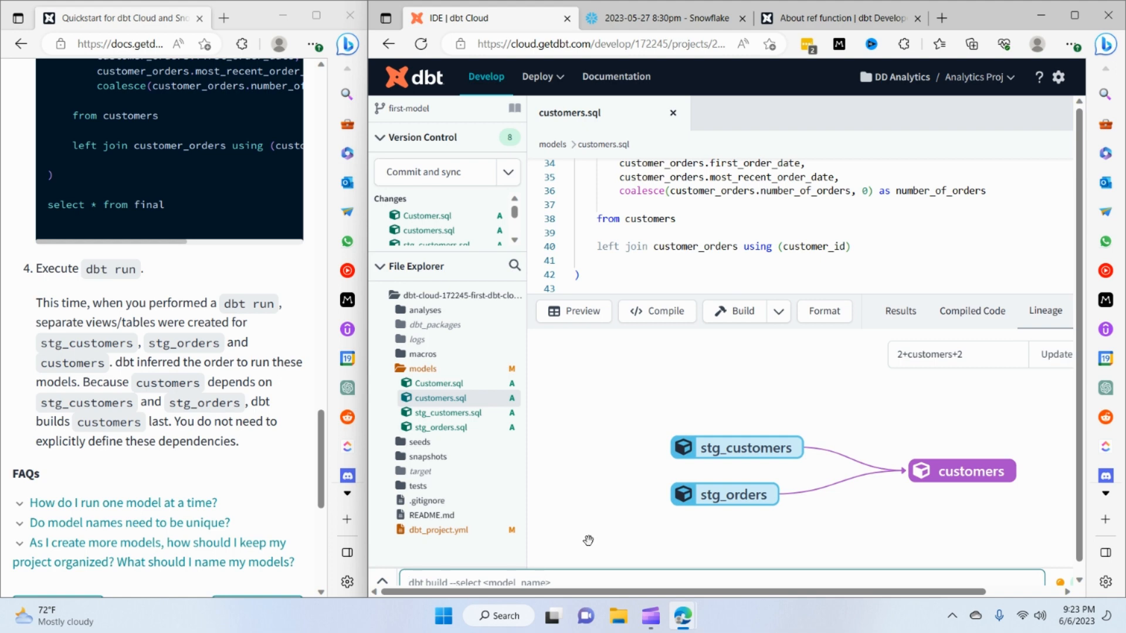
type("dbt run")
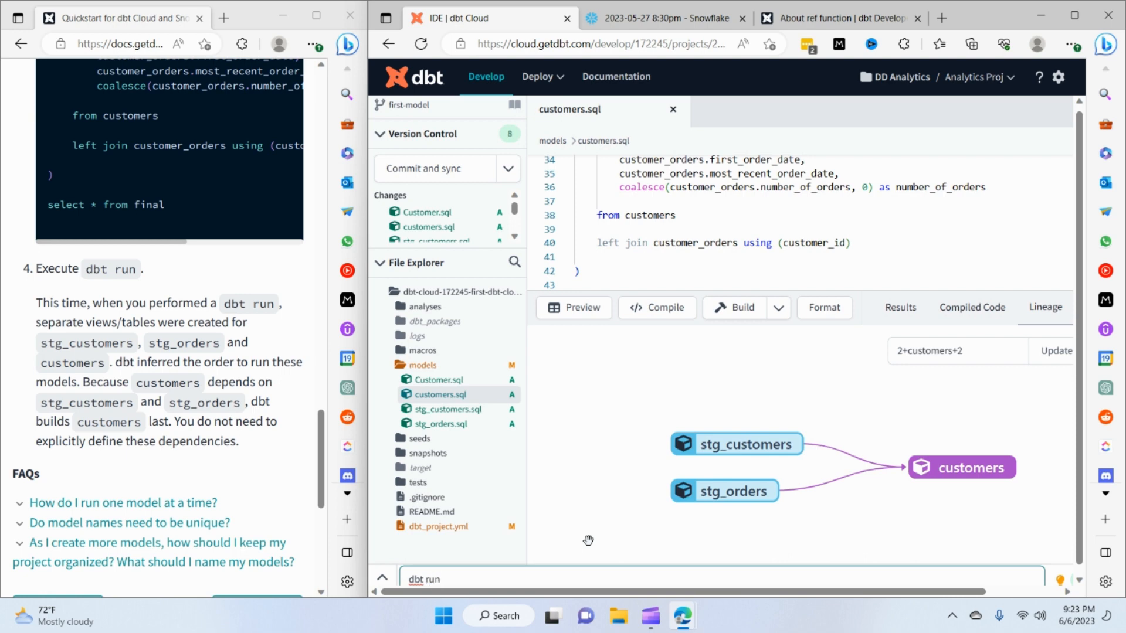
key("Return")
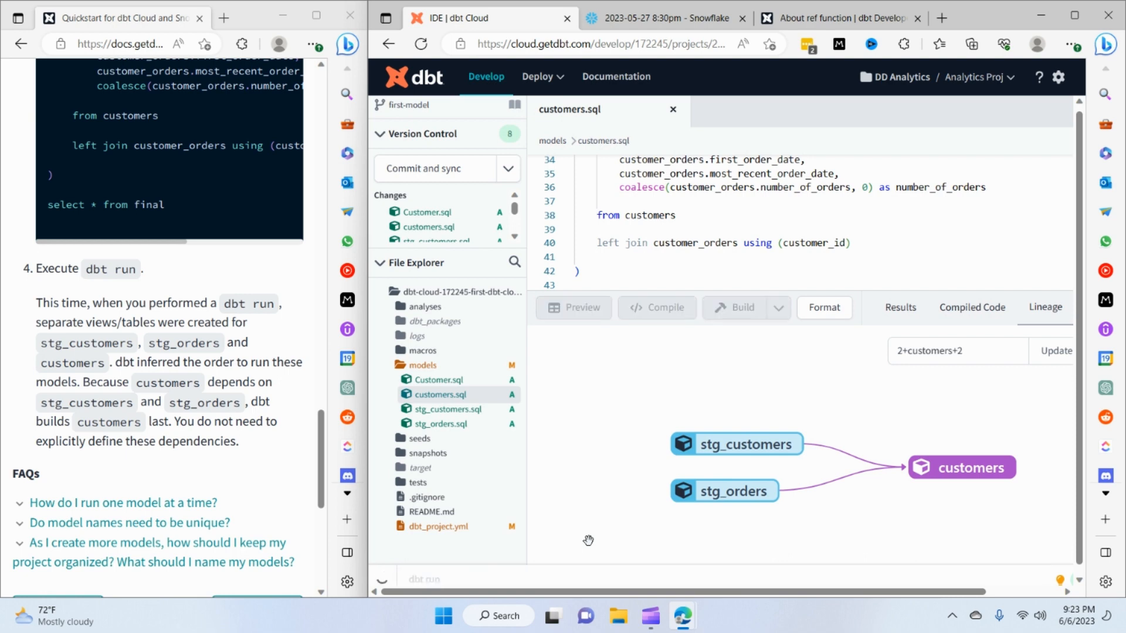